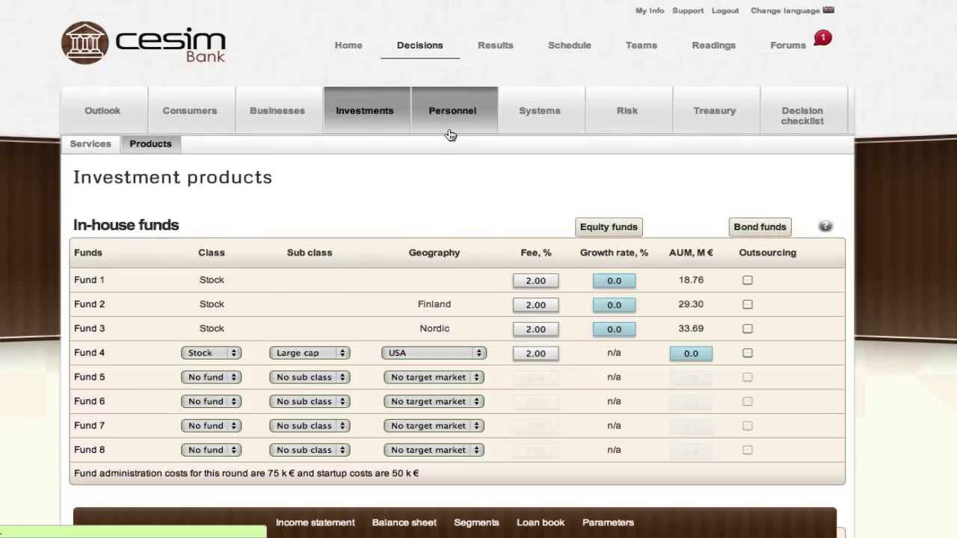
Step: Change Corporate staffing this round from 20 to 30, giving 12 hires and 198 total personnel
left_click(450, 127)
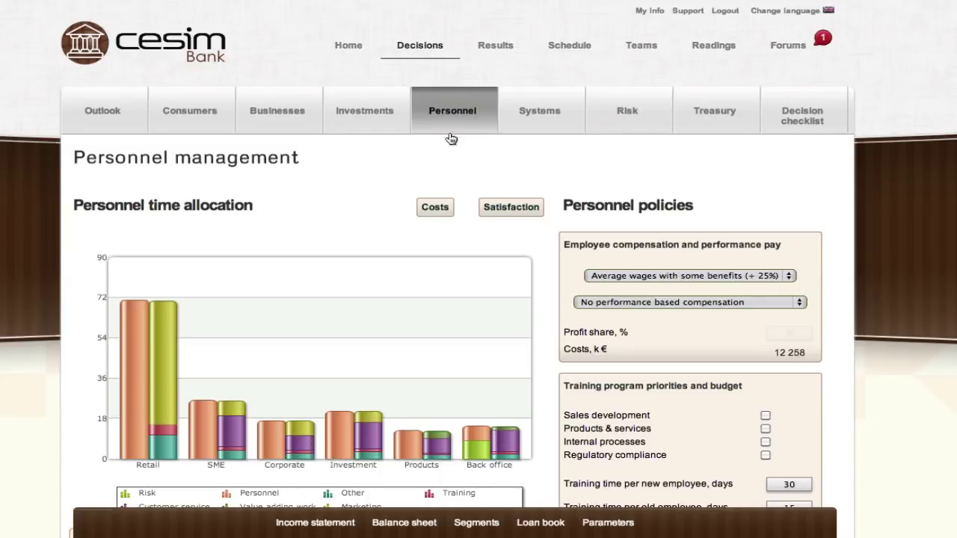
scroll(482, 166, "down", 5)
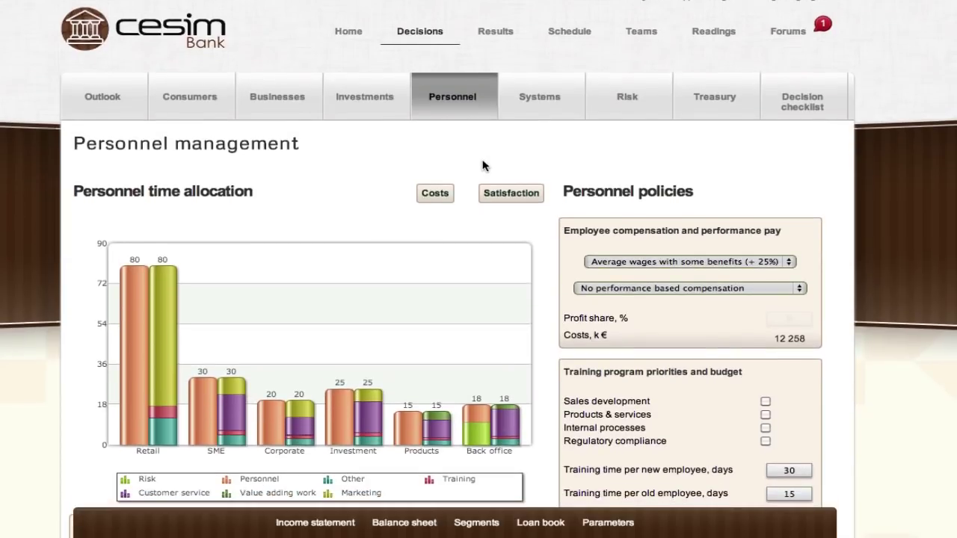
scroll(482, 165, "up", 1)
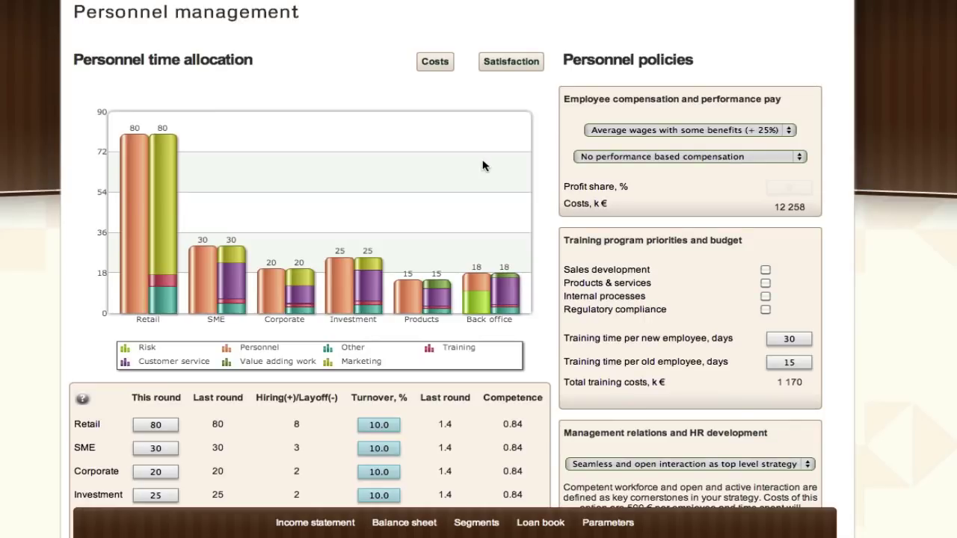
scroll(482, 165, "down", 3)
scroll(482, 165, "down", 1)
left_click_drag(166, 376, 140, 376)
type("30")
left_click(187, 381)
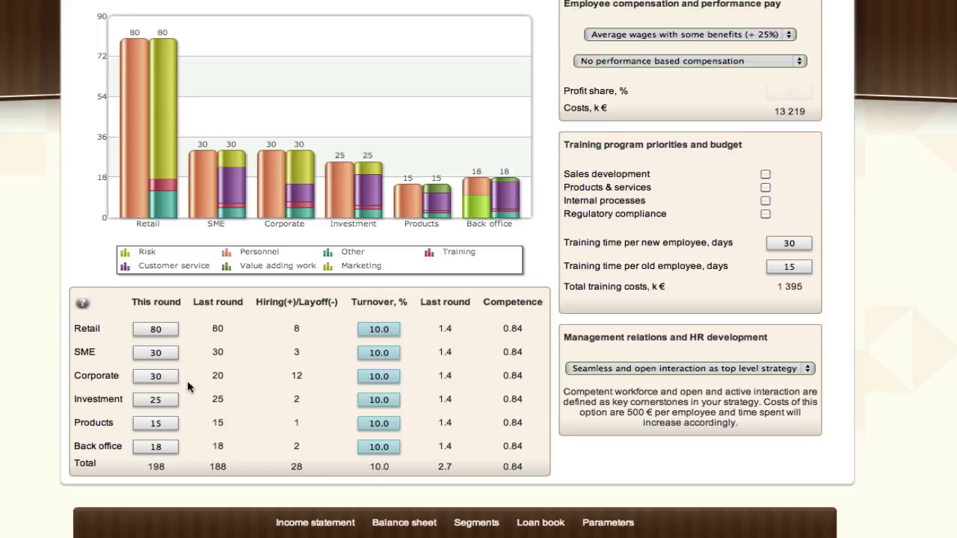
scroll(187, 380, "up", 2)
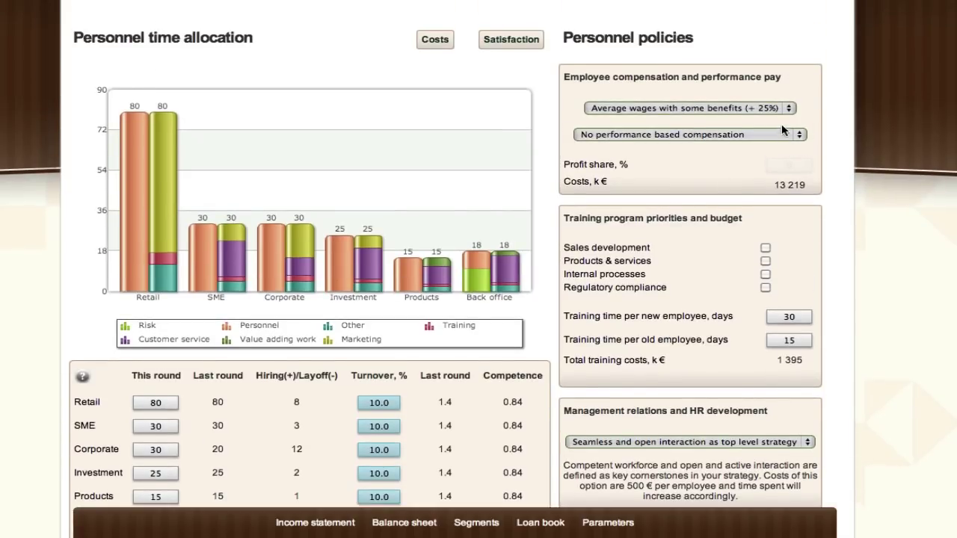
Step: Pick Competitive compensation (+ 35%) wages and Modest performance pay (up to 20% of wage)
left_click(784, 111)
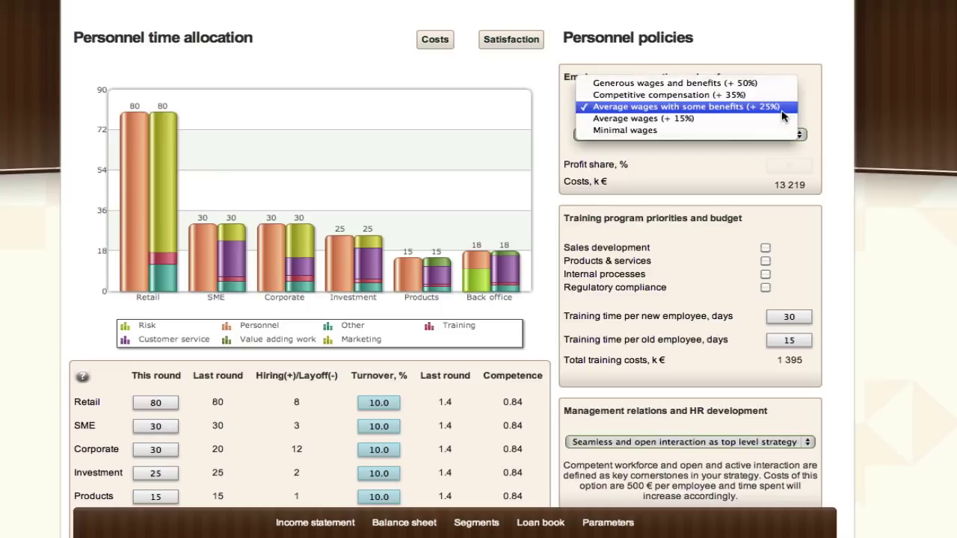
left_click(778, 95)
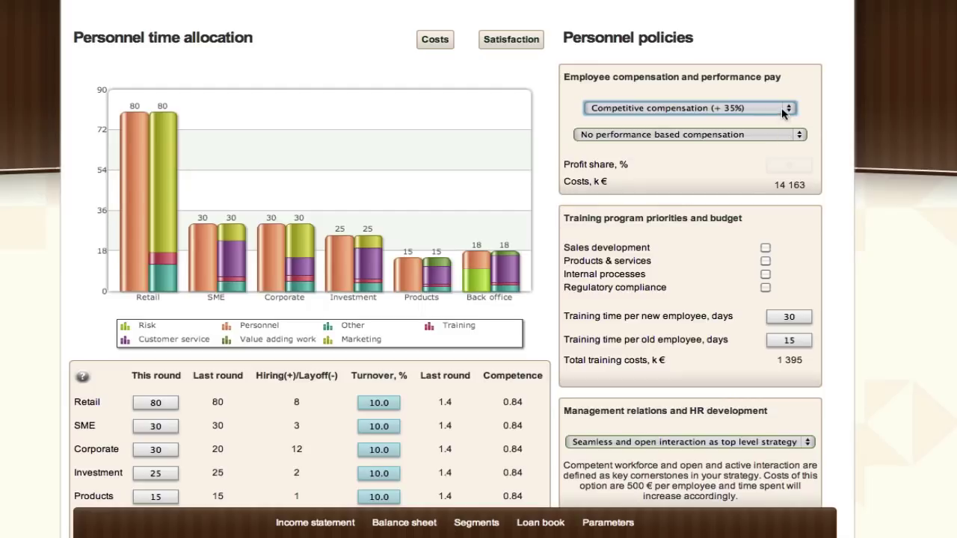
left_click(782, 110)
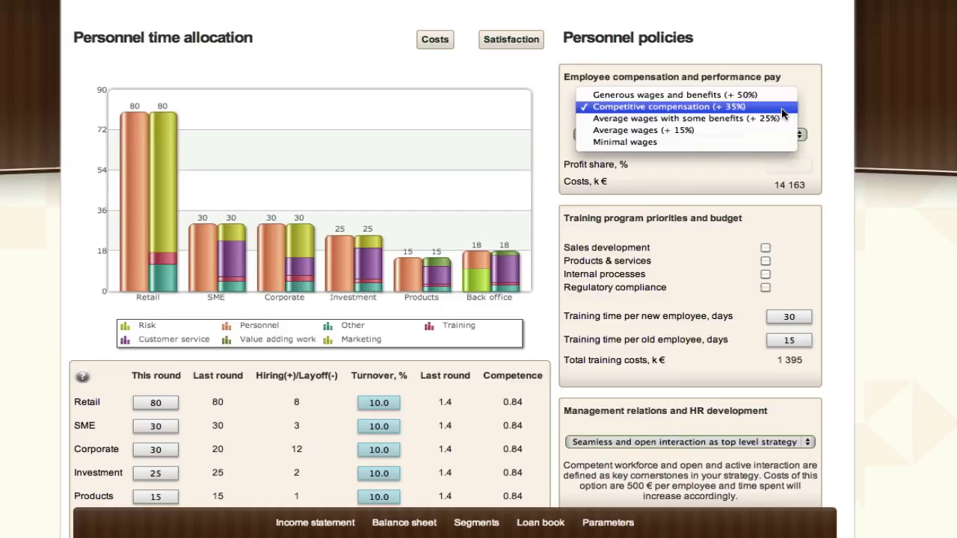
left_click(782, 109)
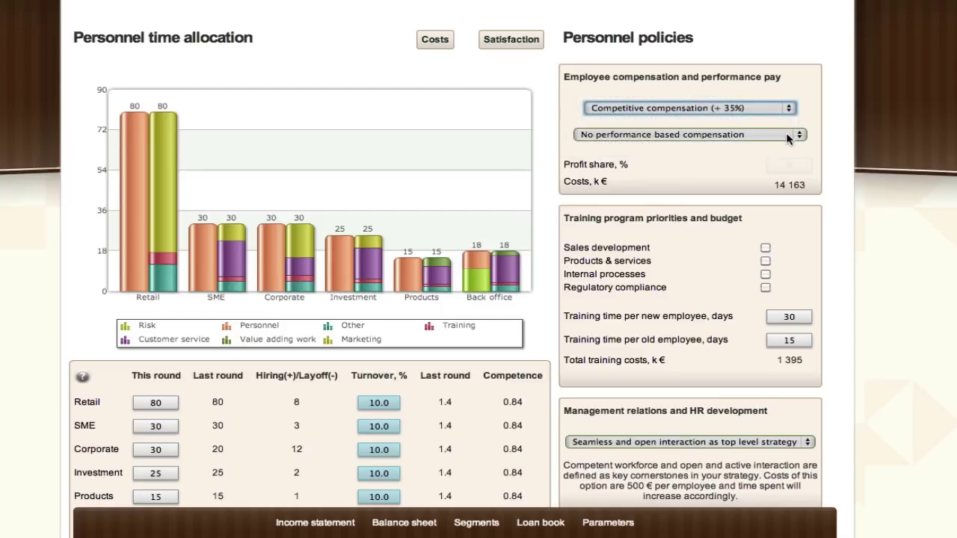
left_click(789, 139)
left_click(788, 121)
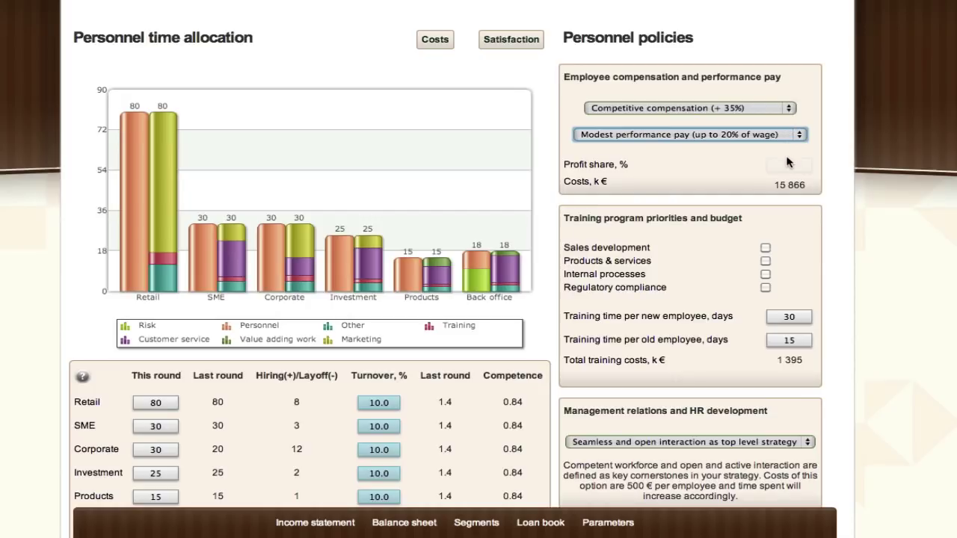
scroll(807, 216, "down", 2)
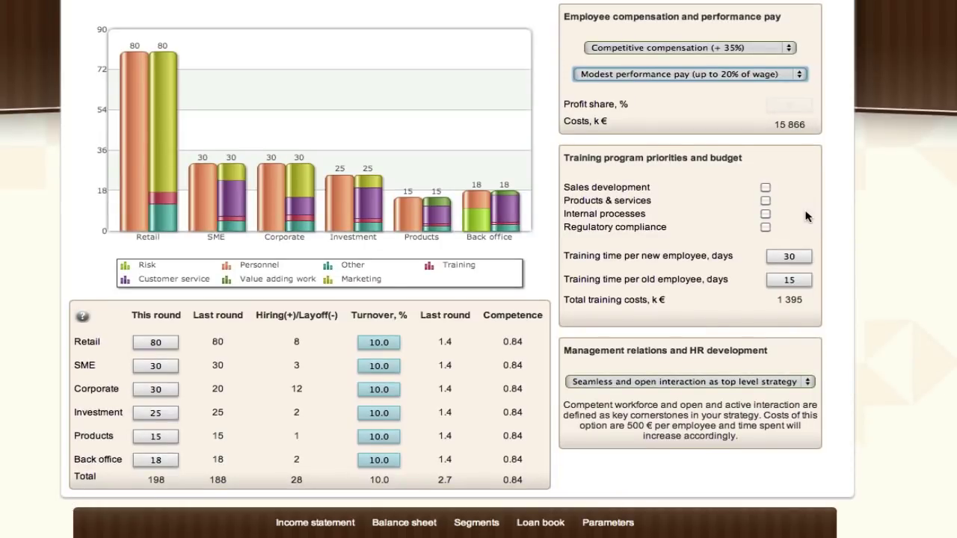
Step: Tick Sales development and Products & services training, and set new-employee training to 25 days
left_click(766, 189)
left_click(766, 200)
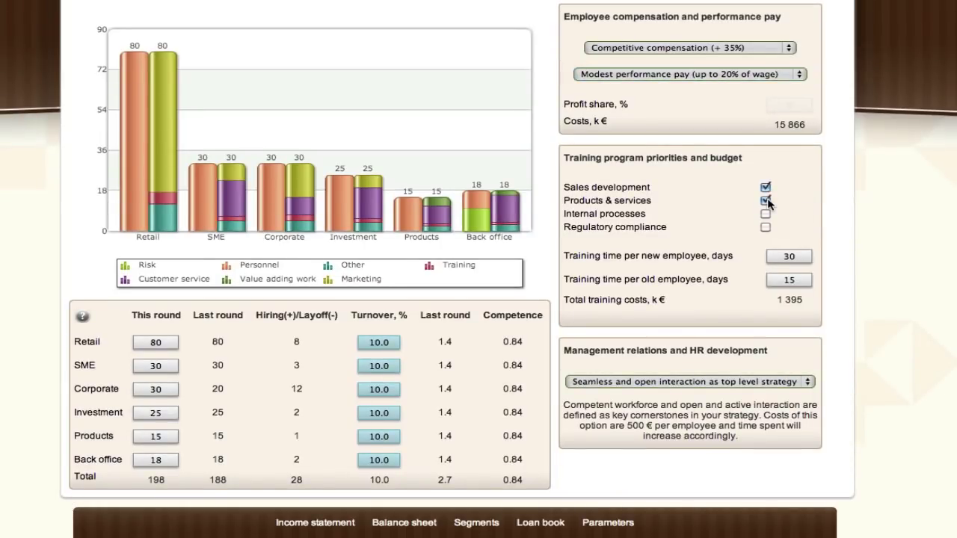
left_click(797, 256)
key("BackSpace")
key("BackSpace")
type("25")
left_click(815, 272)
Step: Set Management relations and HR development to Active HR development and open involvement
left_click(805, 382)
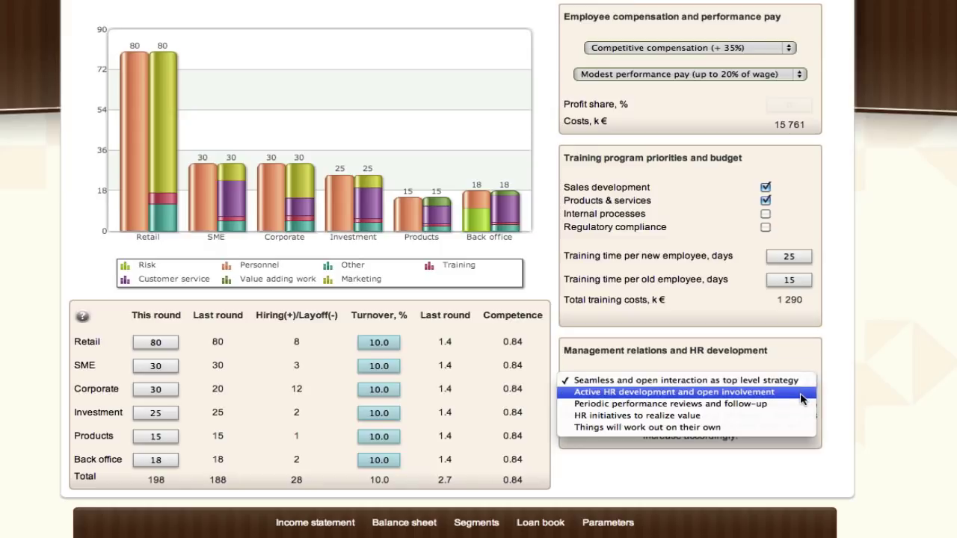
left_click(799, 394)
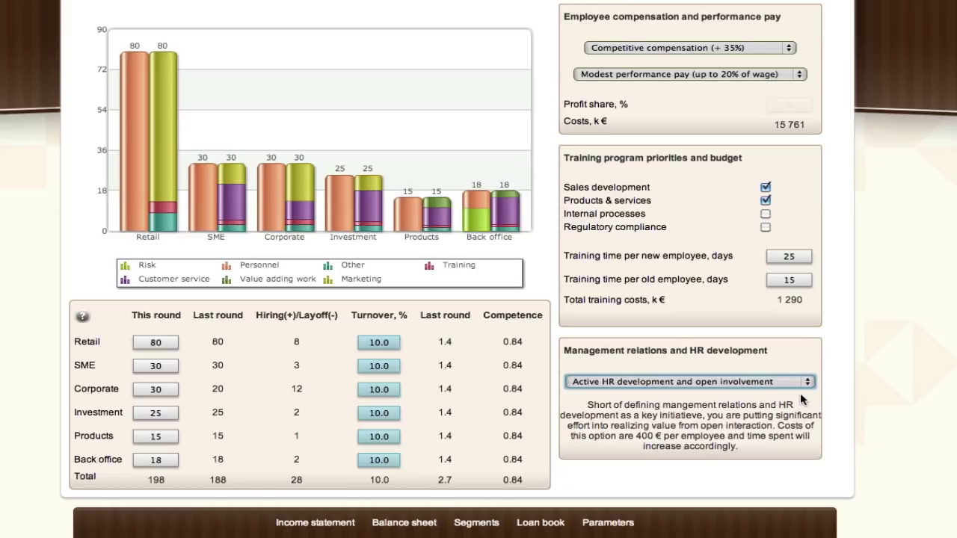
scroll(747, 336, "up", 5)
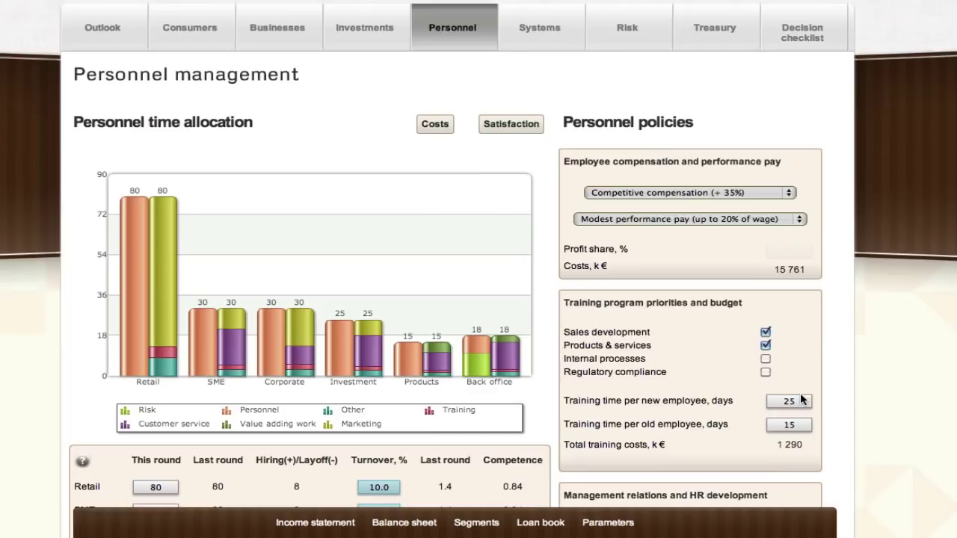
left_click(541, 99)
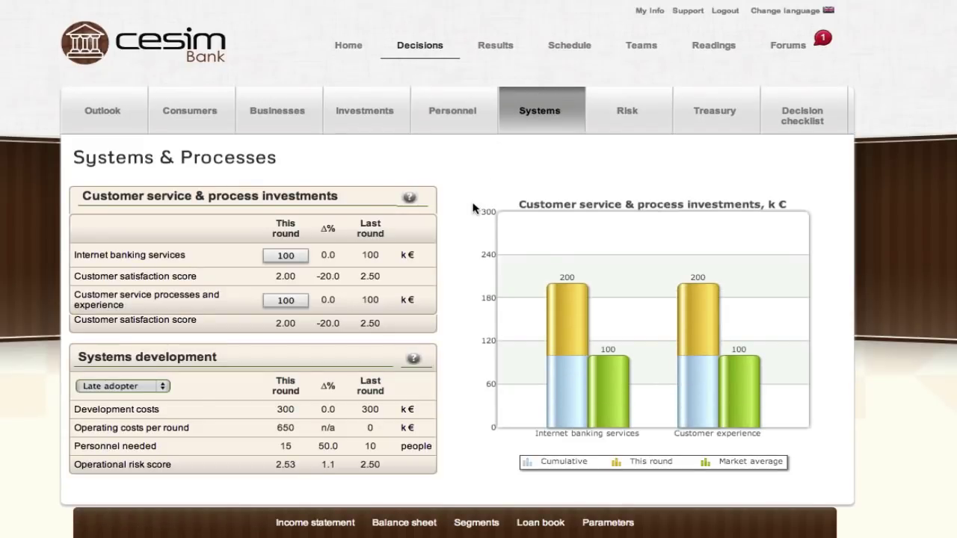
Step: Invest 110 in Internet banking services and 120 in customer service processes, with Early adopter systems development
left_click(295, 256)
type("110")
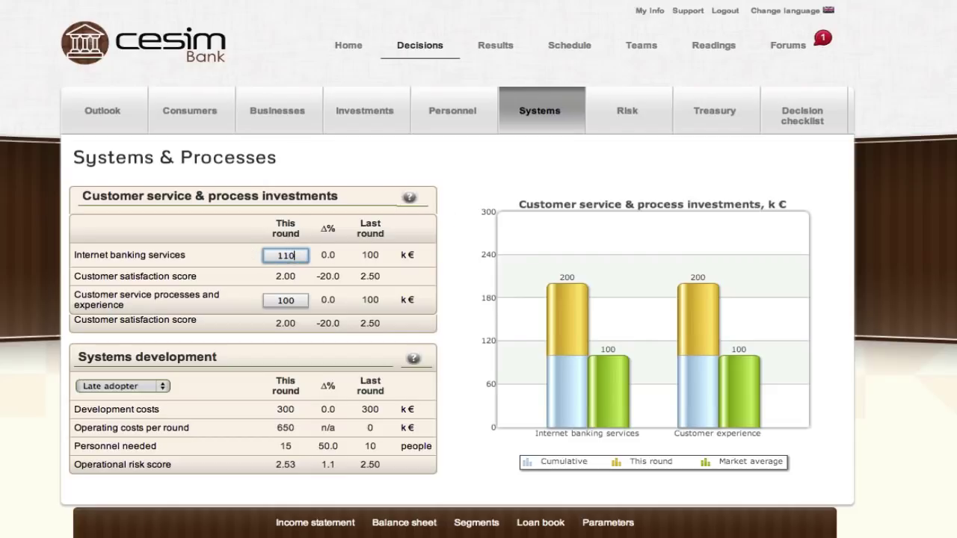
key("Tab")
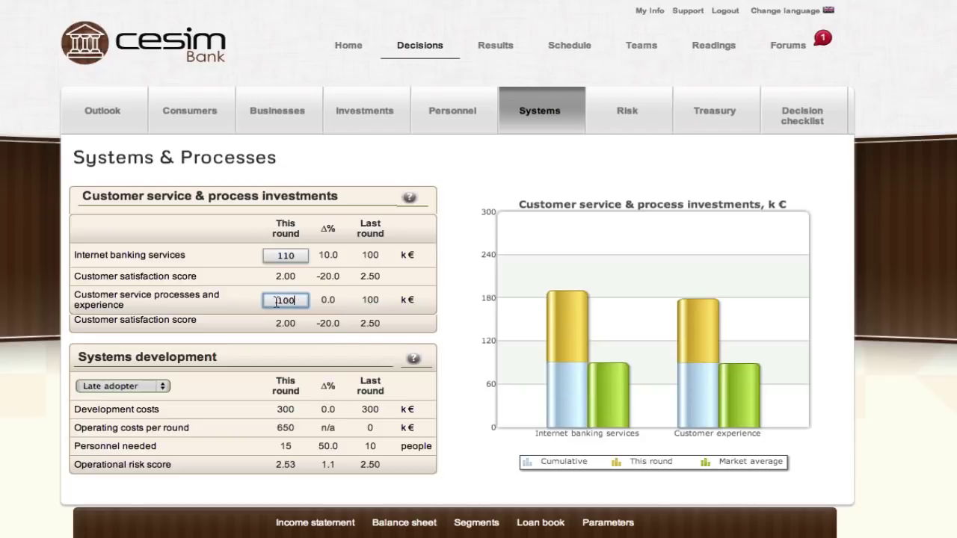
type("120")
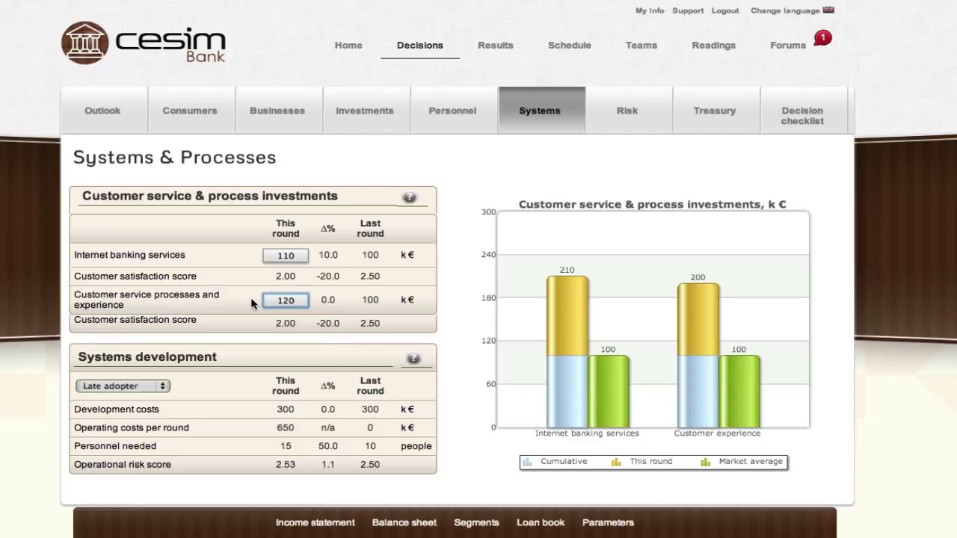
left_click(252, 303)
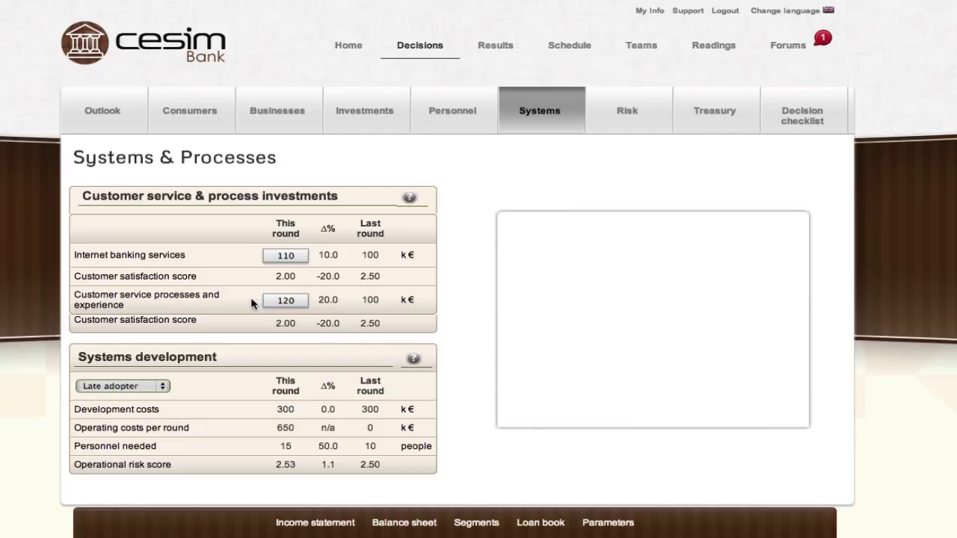
left_click(167, 386)
left_click(153, 372)
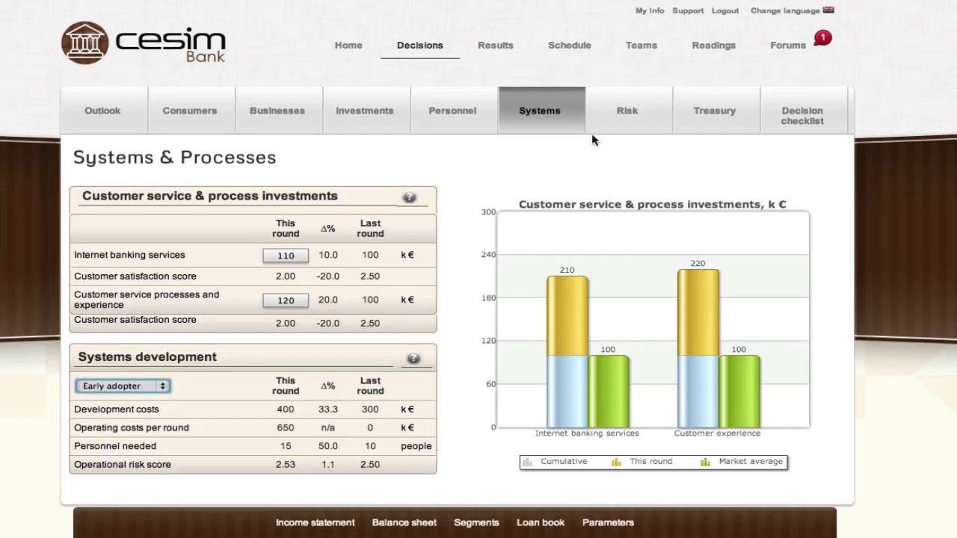
left_click(624, 113)
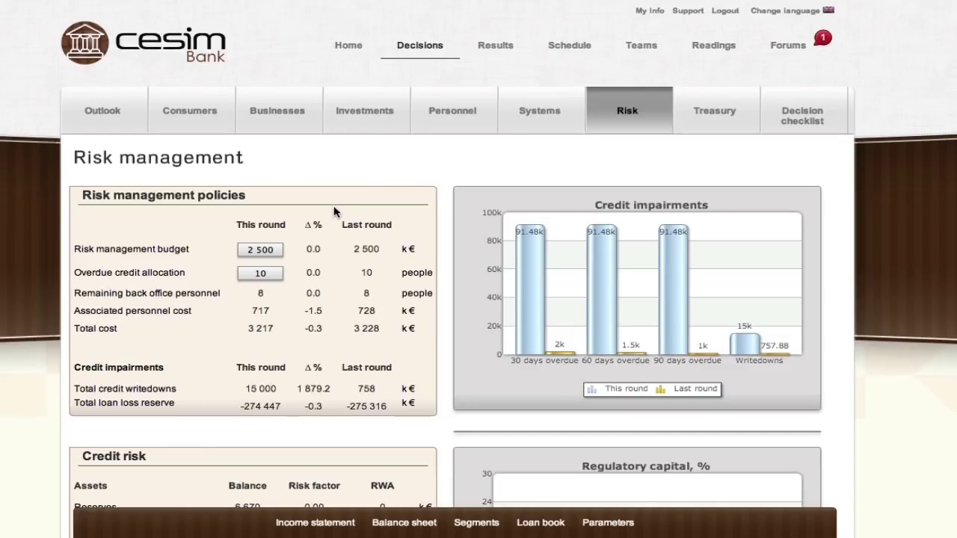
scroll(336, 216, "down", 3)
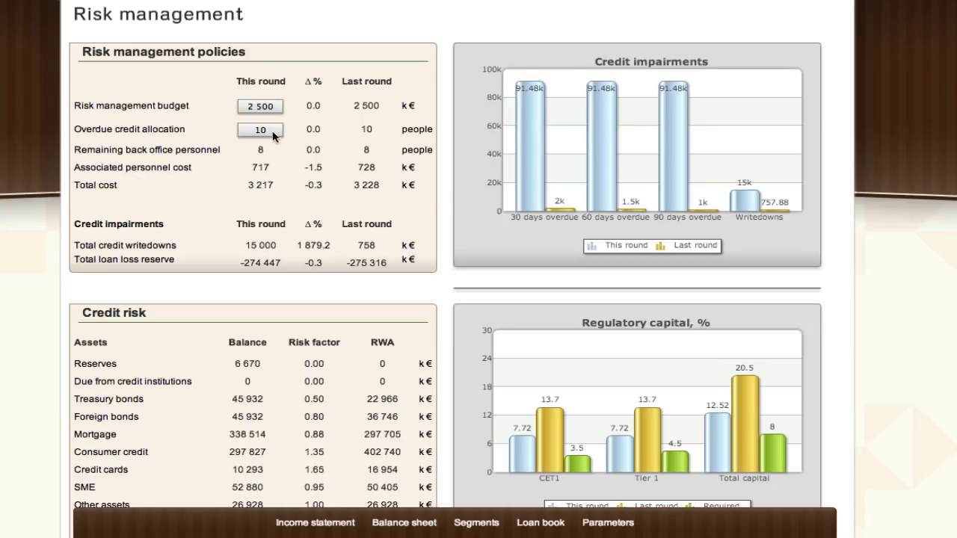
left_click(260, 106)
type("2700")
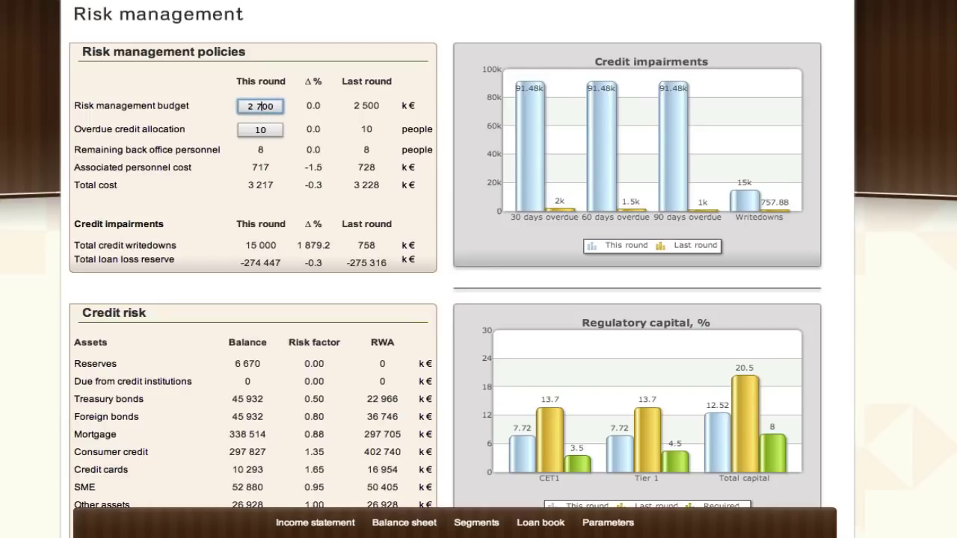
key("Return")
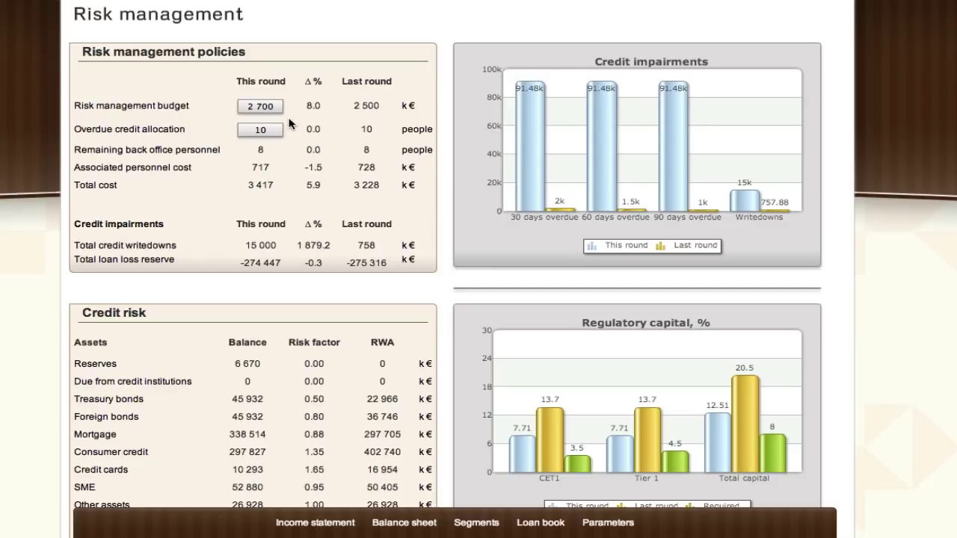
double_click(271, 130)
type("13")
key("Return")
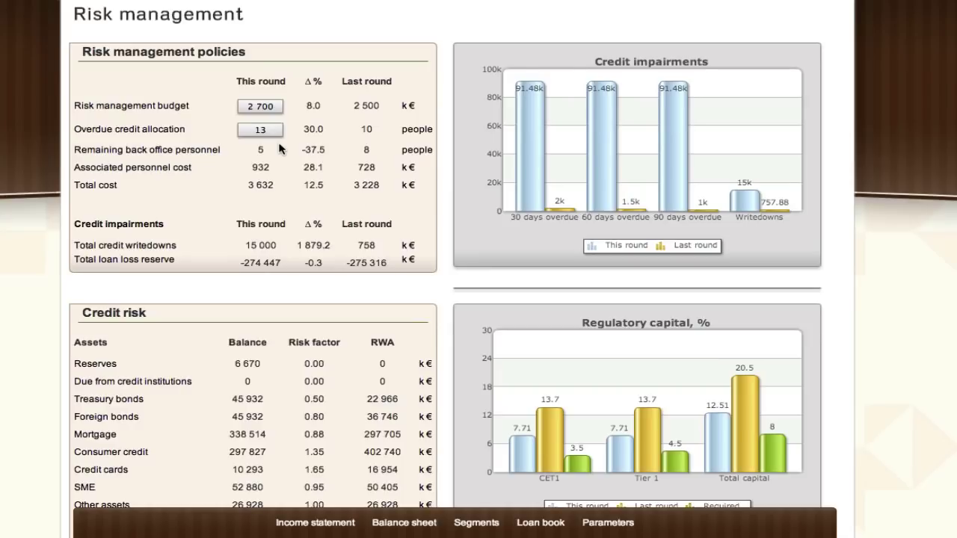
double_click(252, 130)
type("9")
key("Return")
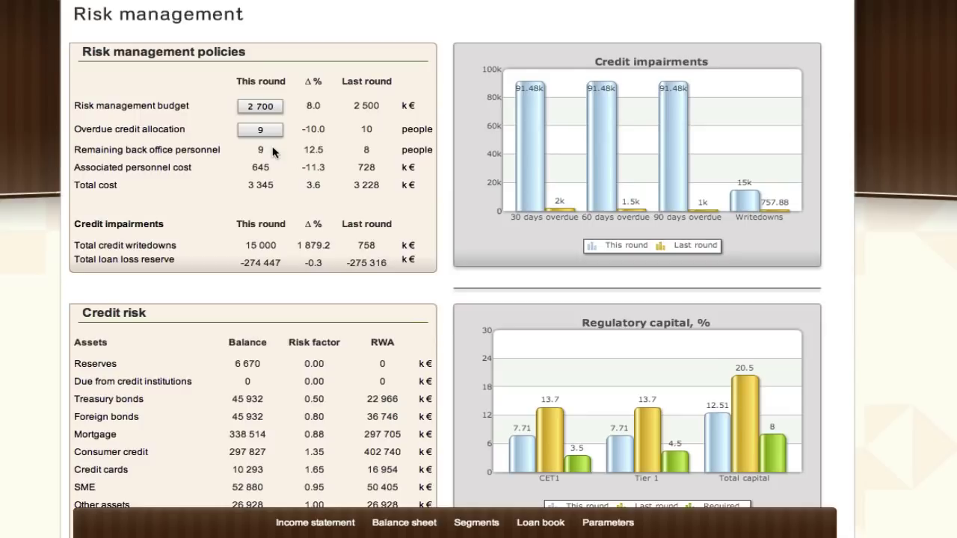
scroll(273, 152, "down", 3)
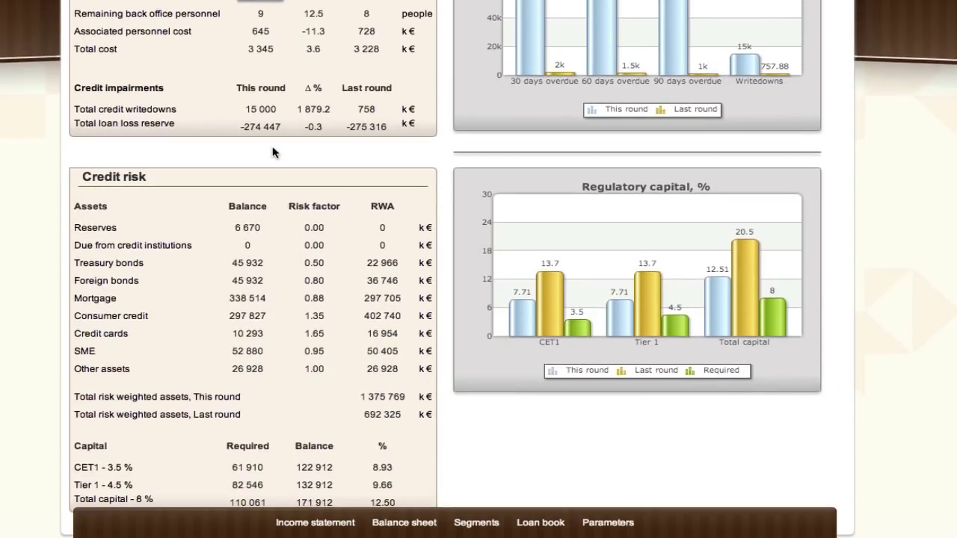
scroll(273, 152, "down", 2)
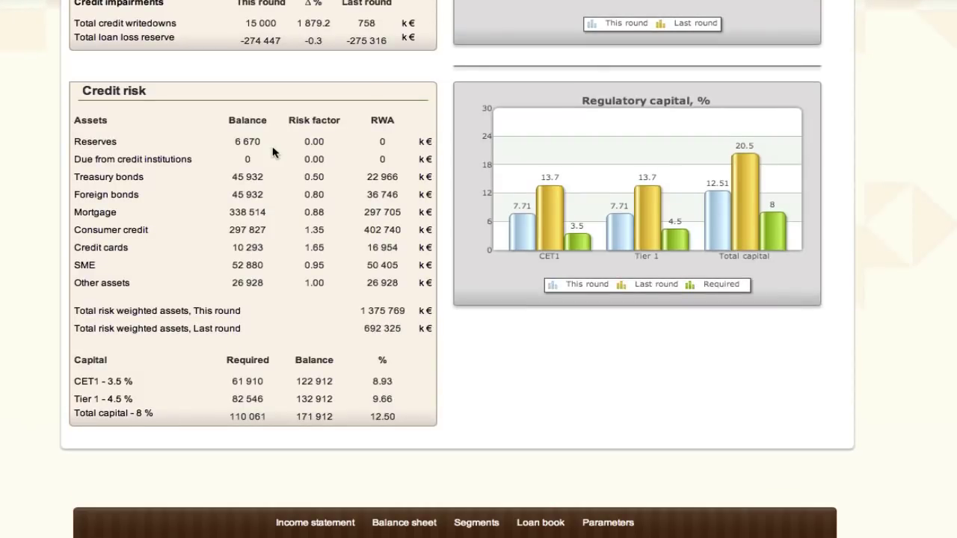
scroll(272, 152, "up", 5)
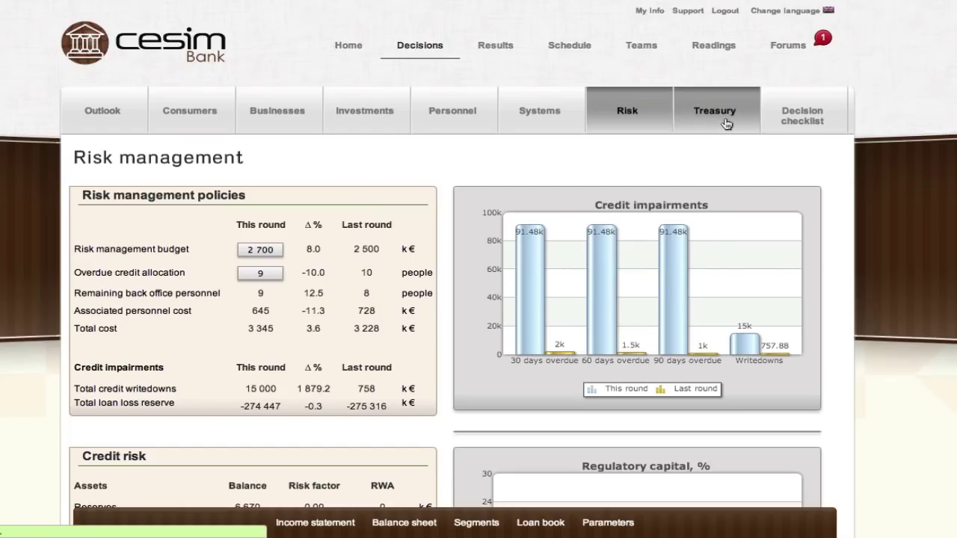
Step: Show the Treasury balance sheet, with total assets of 918 641 k€
left_click(725, 123)
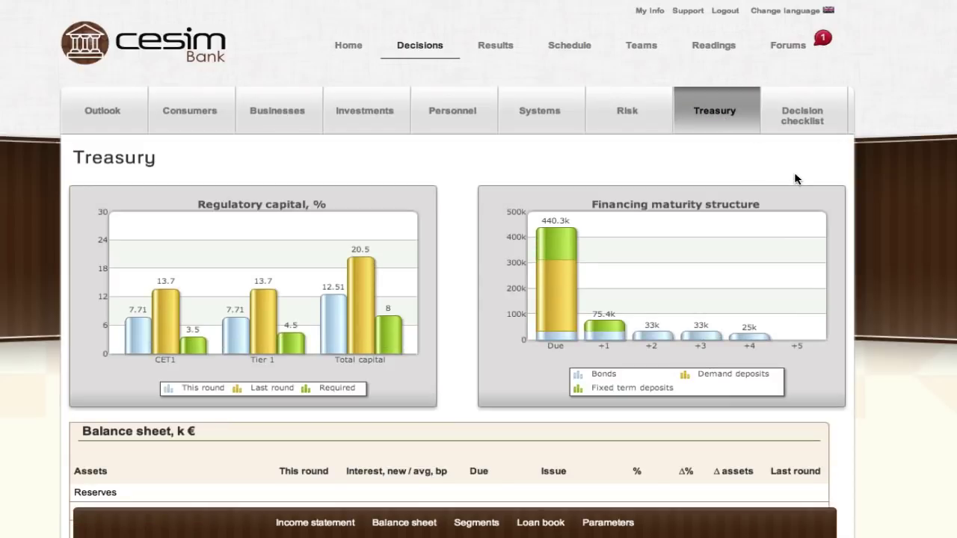
scroll(795, 178, "down", 4)
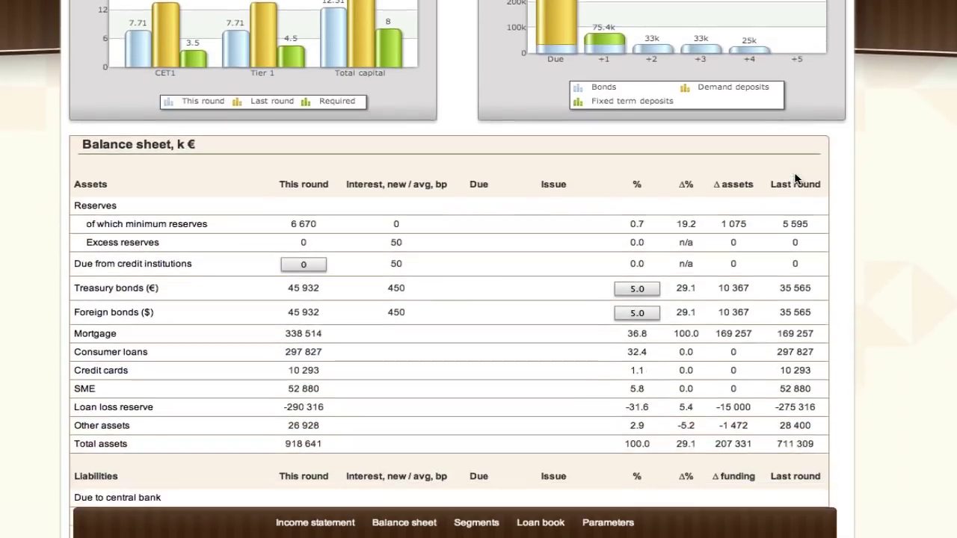
scroll(795, 179, "down", 2)
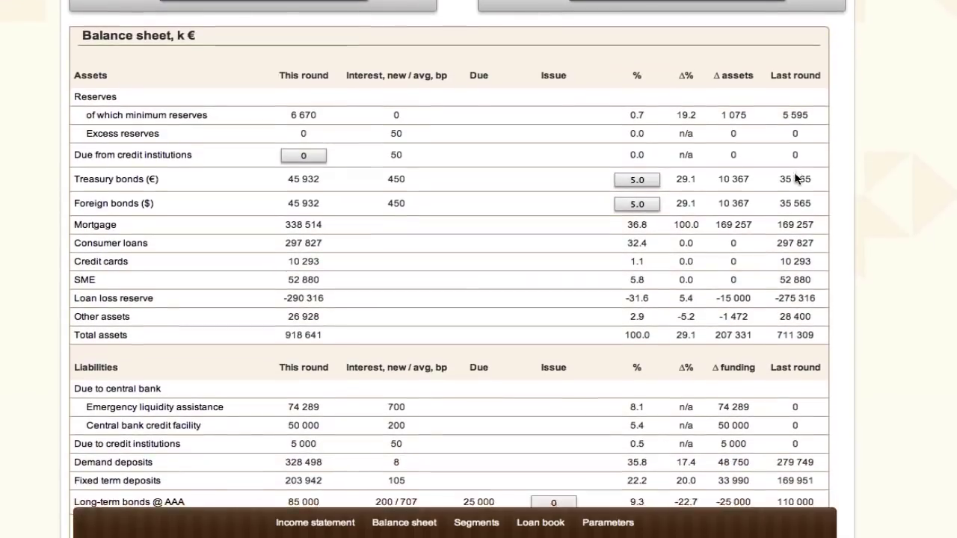
scroll(795, 179, "down", 1)
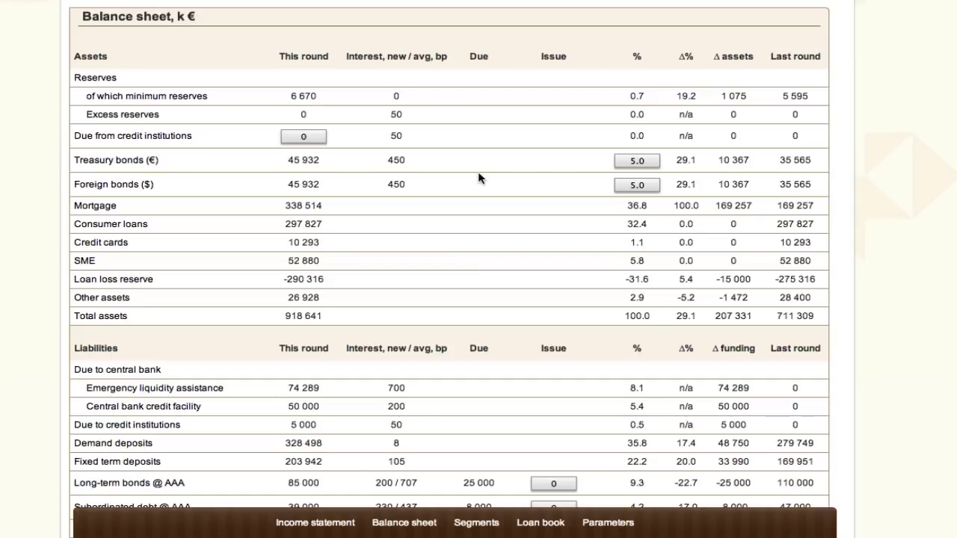
Step: Change the Treasury bonds and Foreign bonds percentages from 5.0 to 6.0
left_click(636, 161)
key("BackSpace")
type("6")
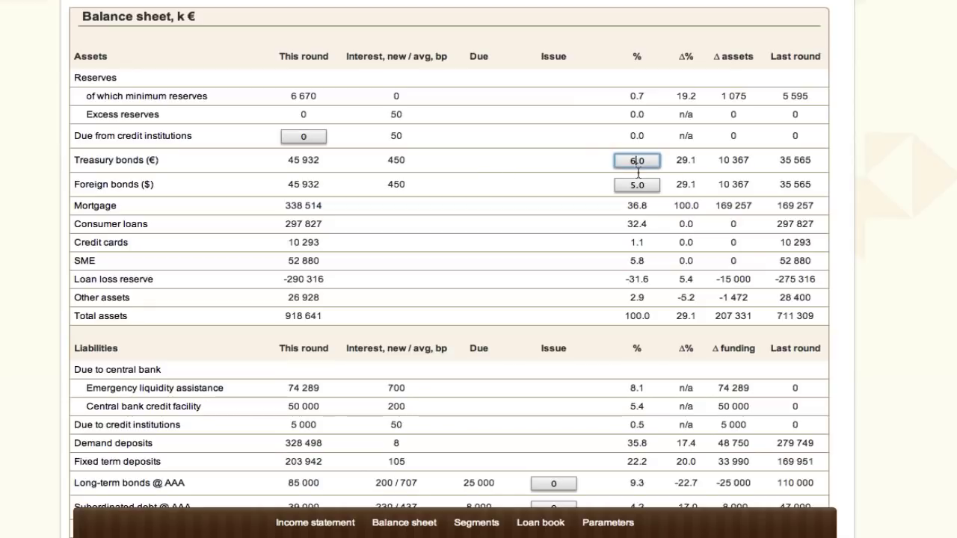
left_click(634, 187)
key("BackSpace")
type("6")
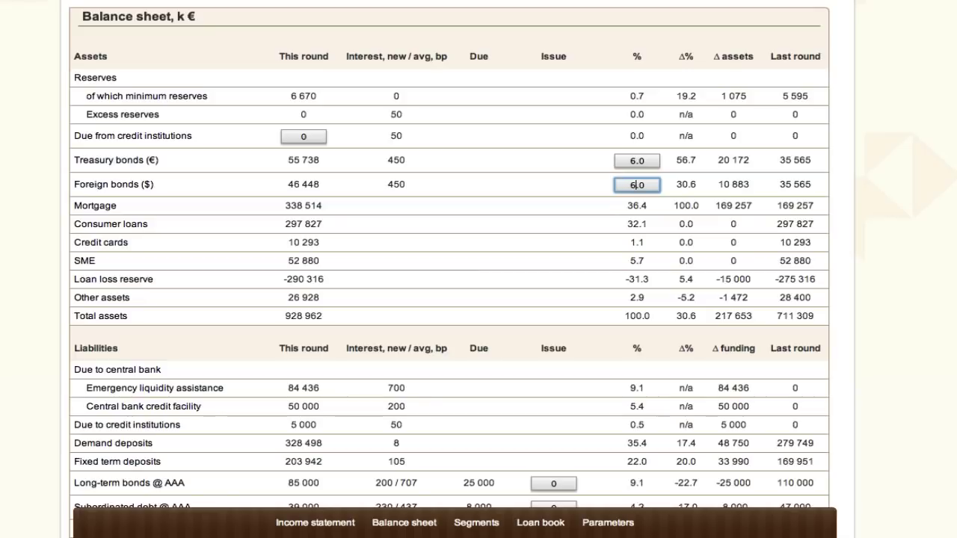
left_click(653, 204)
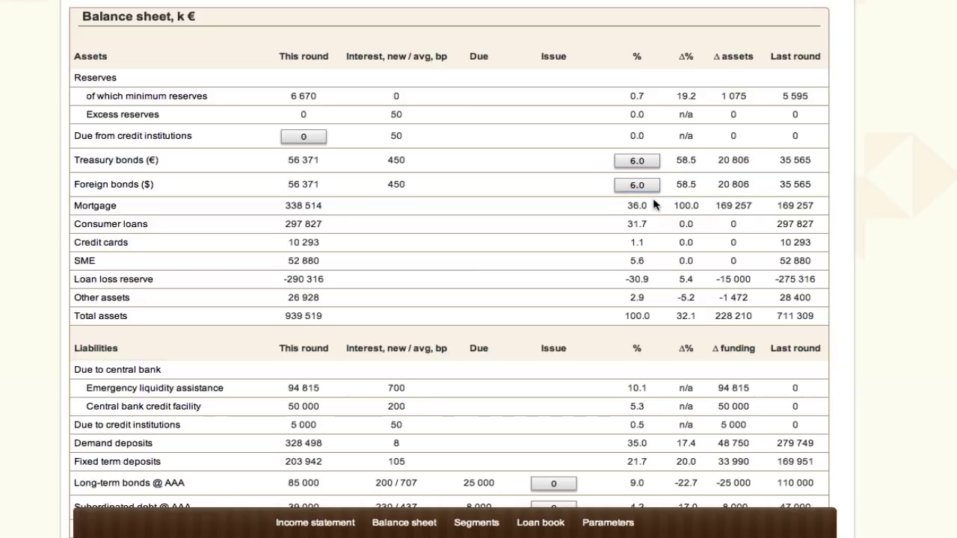
Step: Bring up the Income statement report from the page footer
scroll(653, 204, "down", 5)
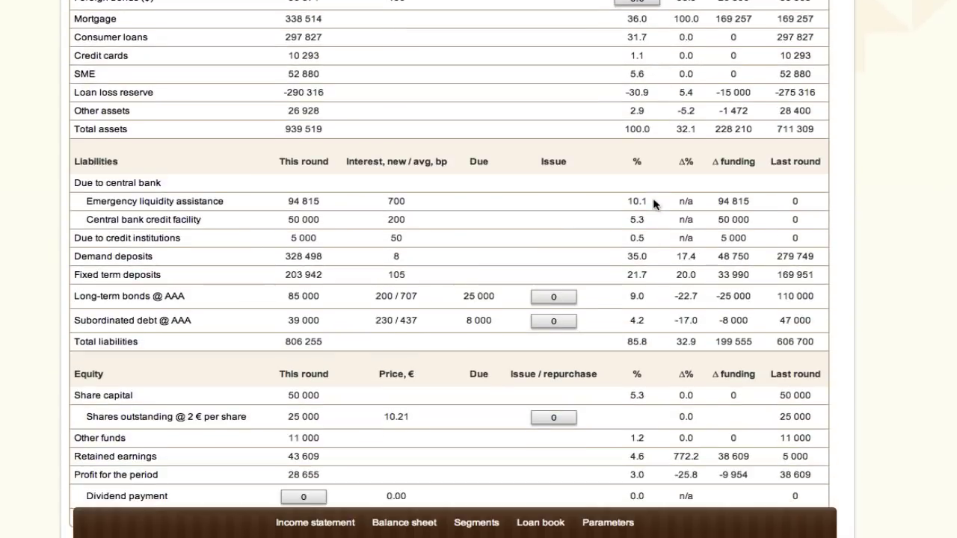
scroll(653, 204, "down", 2)
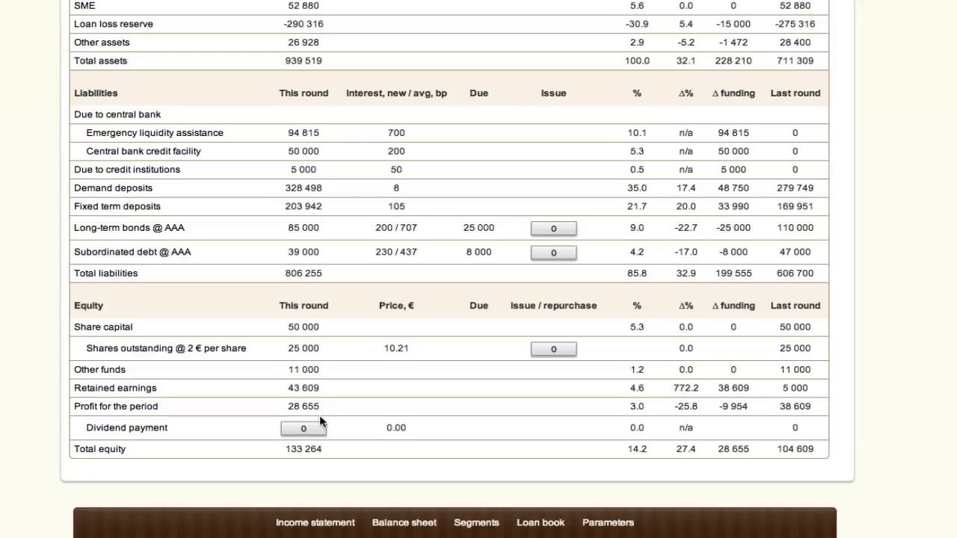
left_click(303, 521)
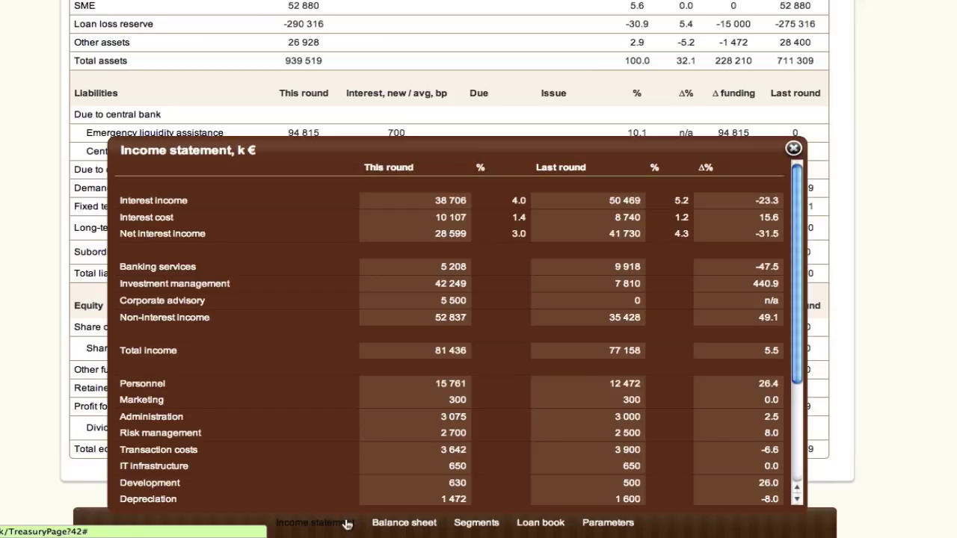
Step: Review the Balance sheet, Segments, Loan book and Parameters reports, then close the popup
left_click(386, 523)
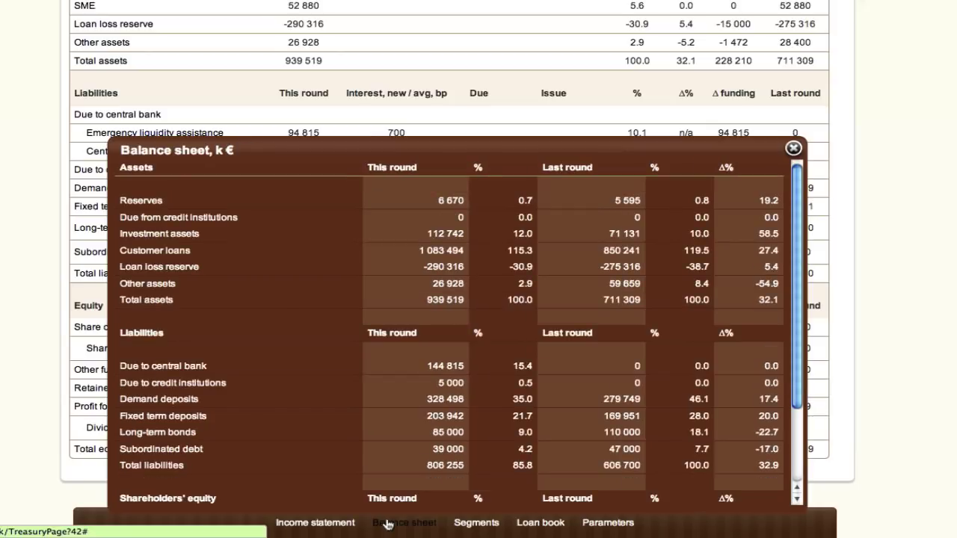
left_click(490, 526)
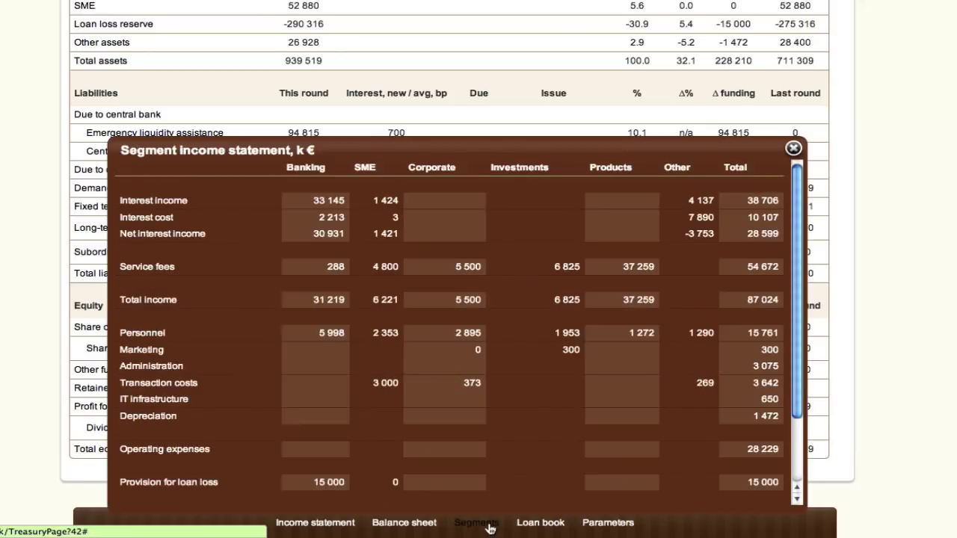
left_click(551, 527)
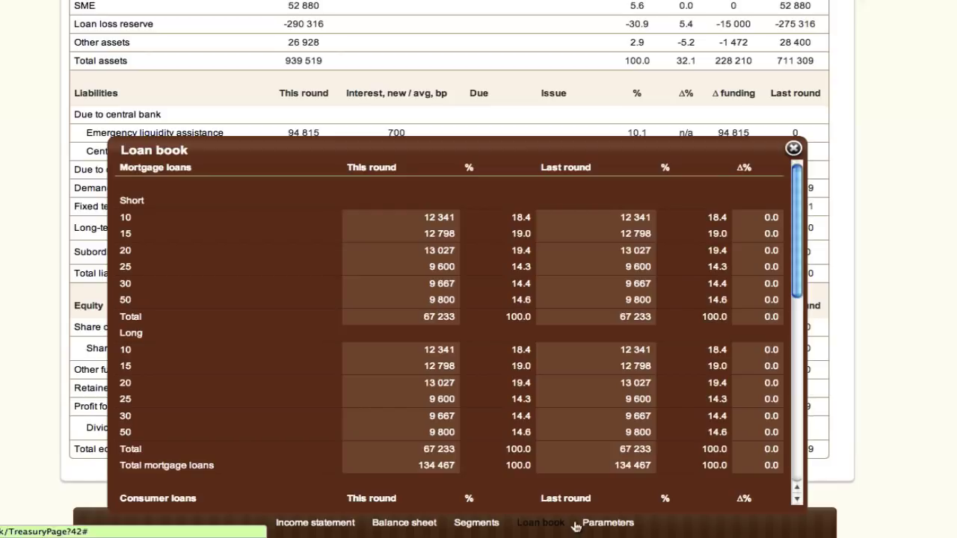
left_click(611, 527)
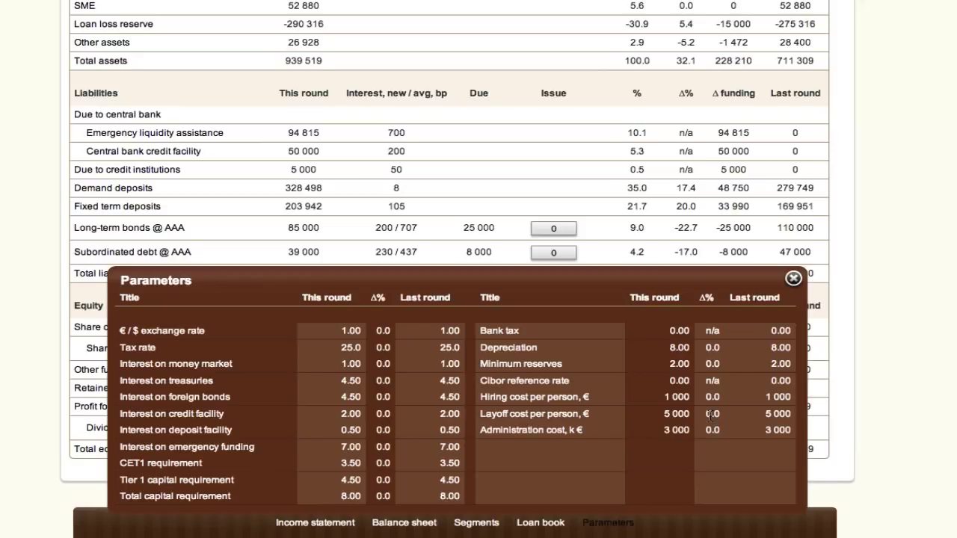
left_click(792, 279)
scroll(790, 284, "up", 10)
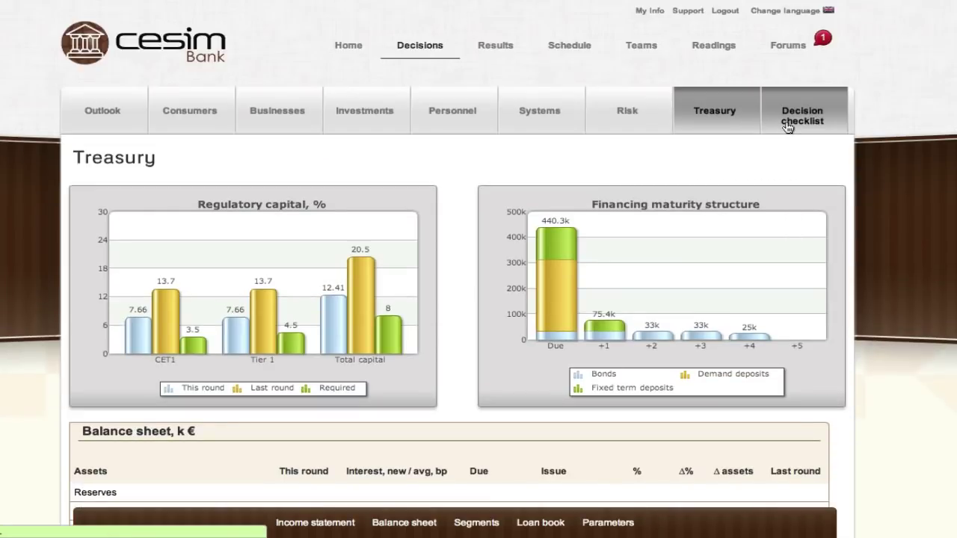
Step: On the Decision checklist, keep Practice round 1 and copy the current member's decisions to the team
left_click(787, 128)
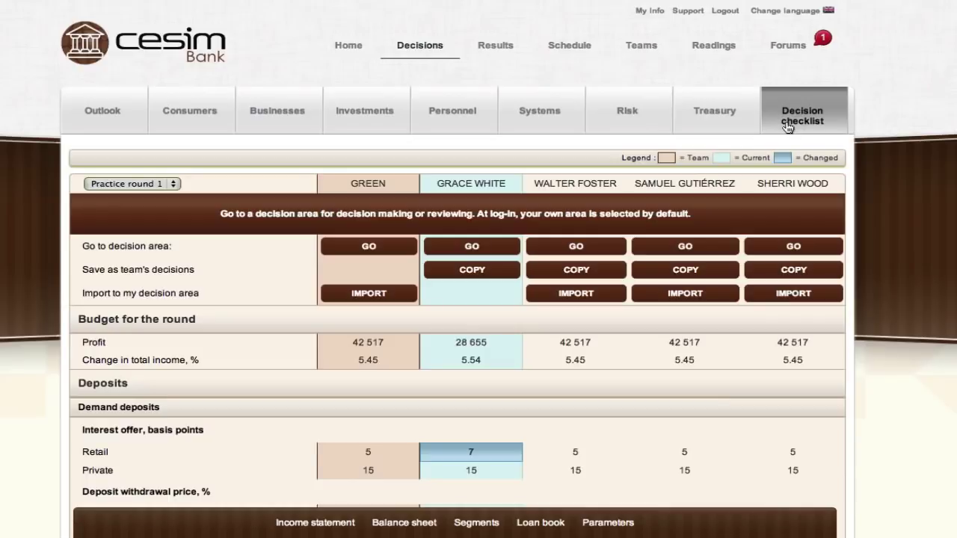
scroll(787, 128, "down", 3)
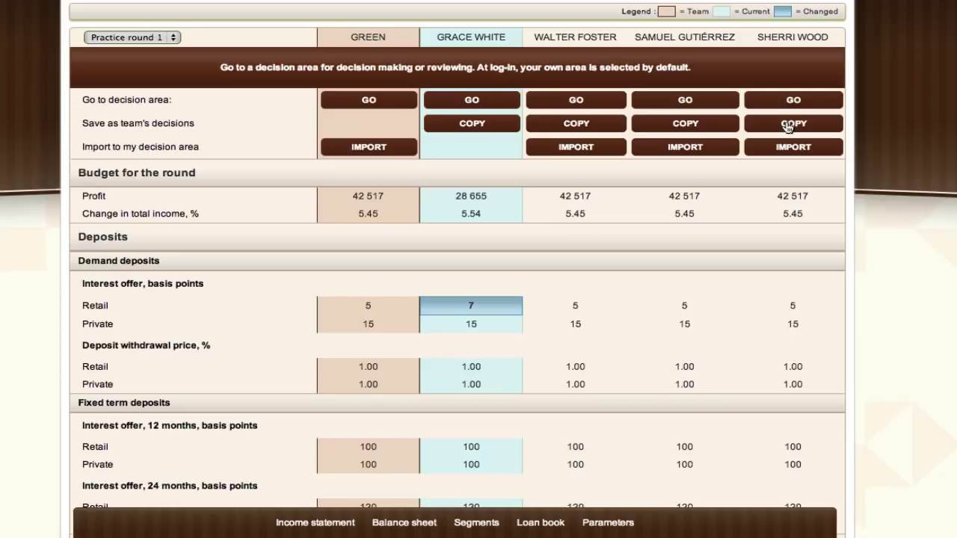
left_click(161, 39)
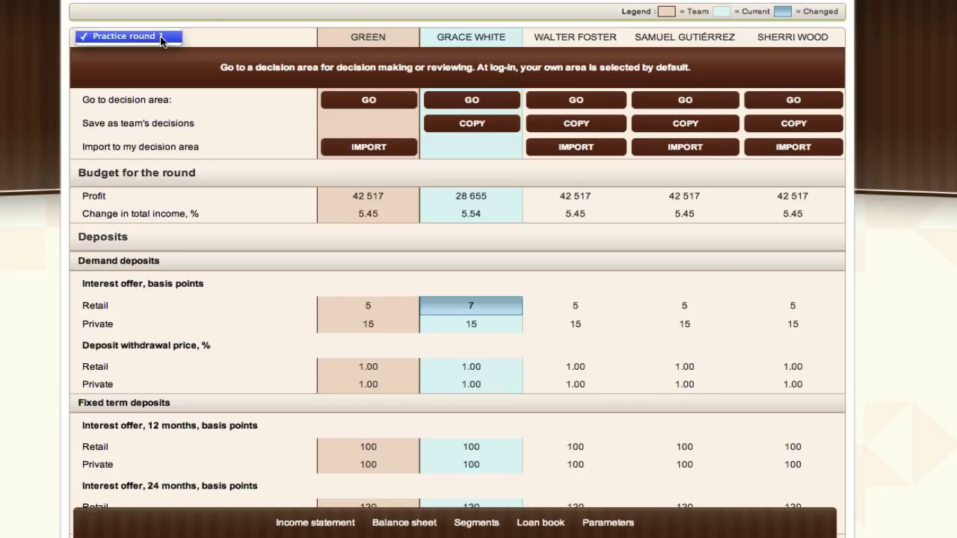
left_click(161, 39)
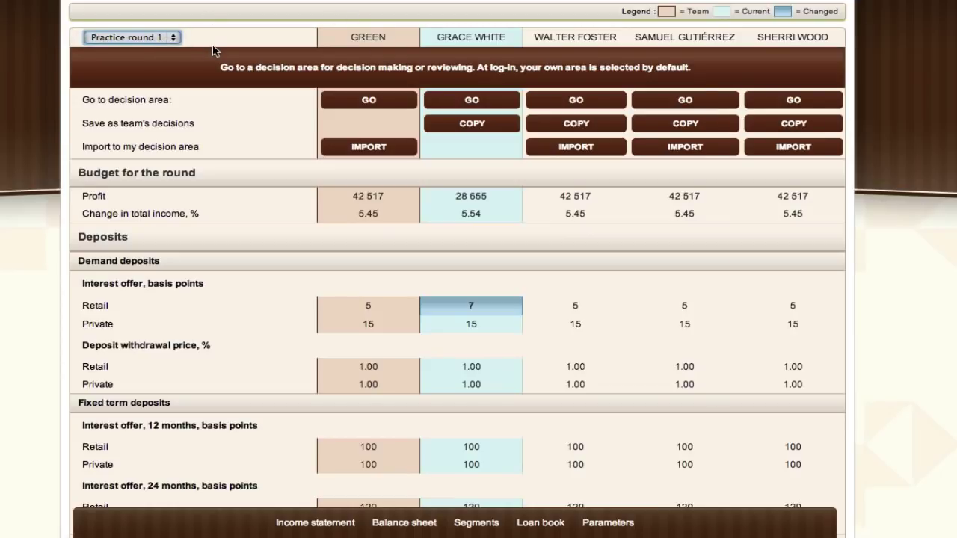
left_click(453, 125)
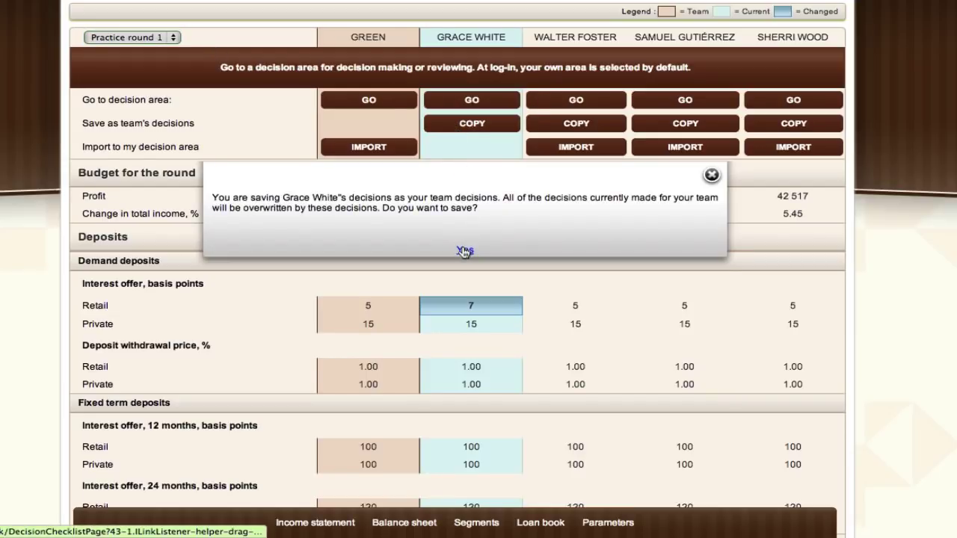
left_click(463, 251)
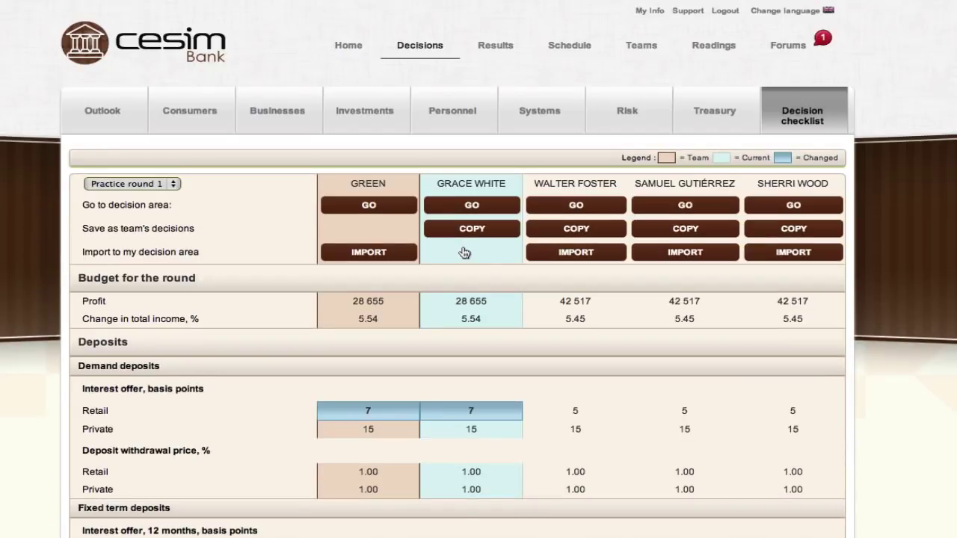
Step: Close the saved message, view the team's and another member's areas, and import that member's decisions
left_click(710, 175)
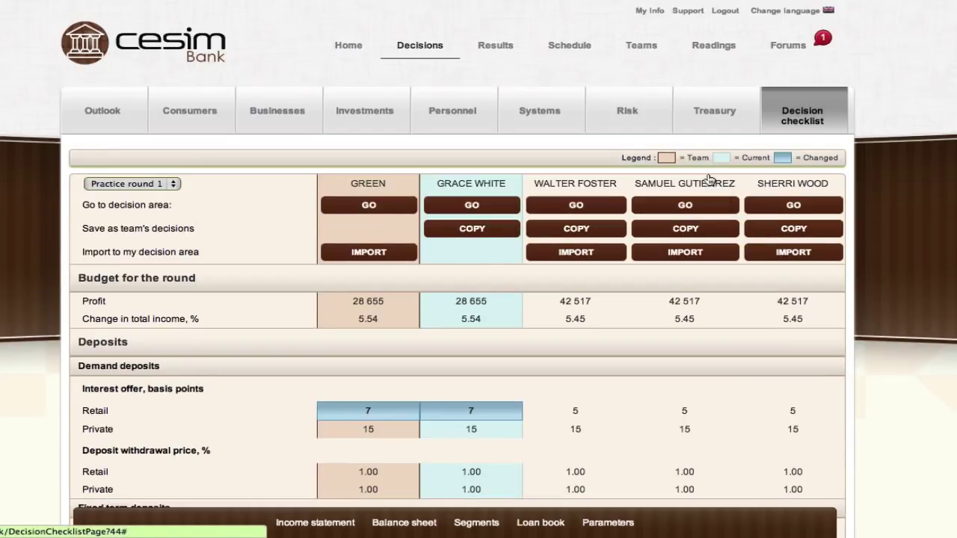
scroll(382, 220, "down", 3)
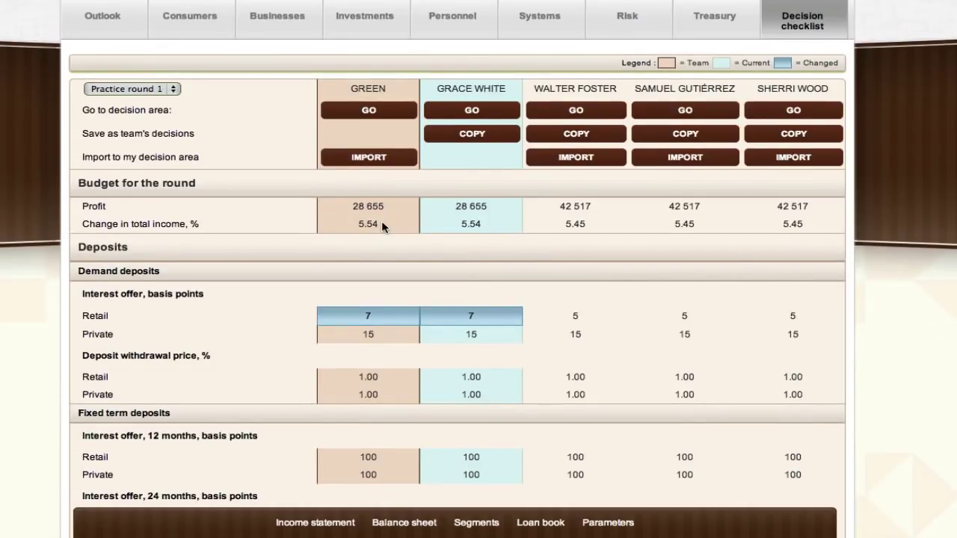
left_click(368, 114)
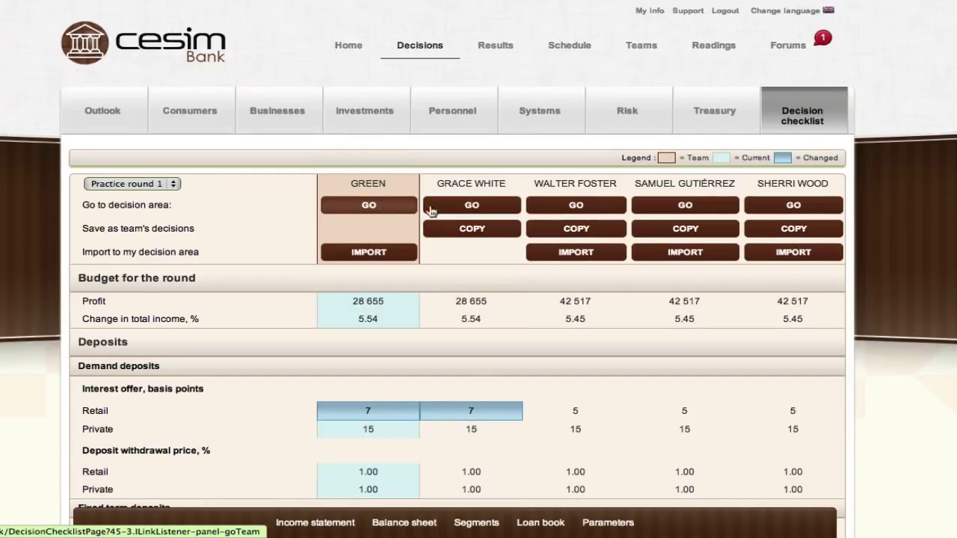
left_click(562, 206)
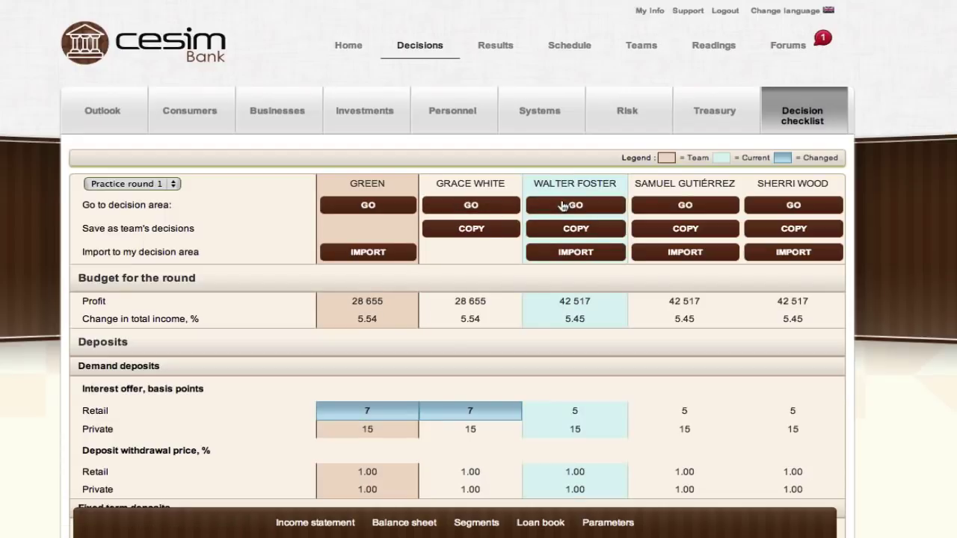
left_click(570, 254)
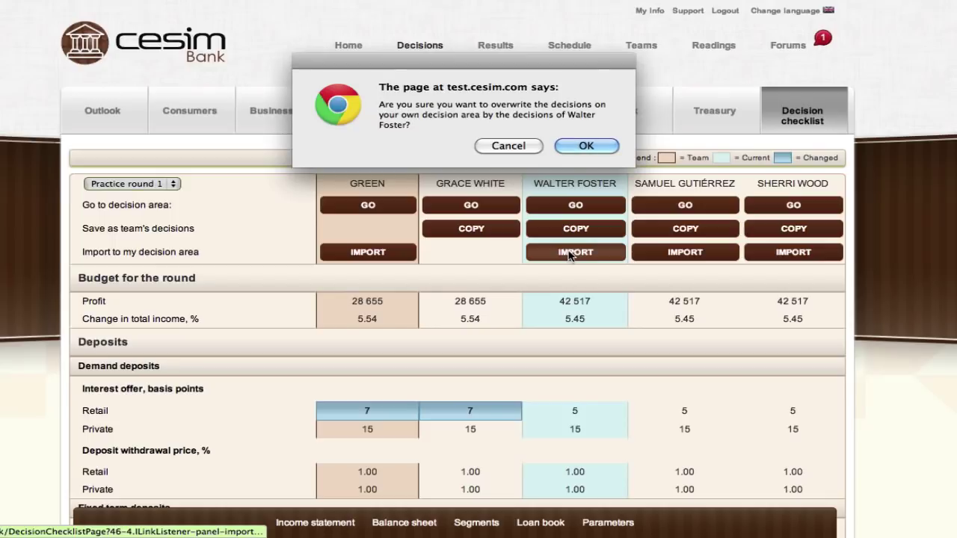